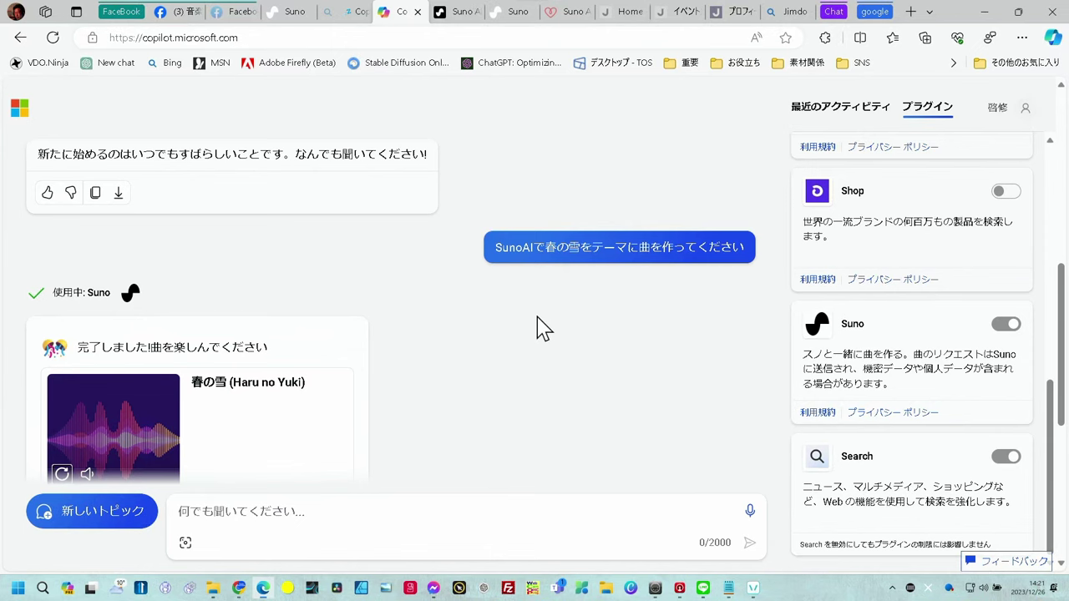
scroll(539, 328, "down", 2)
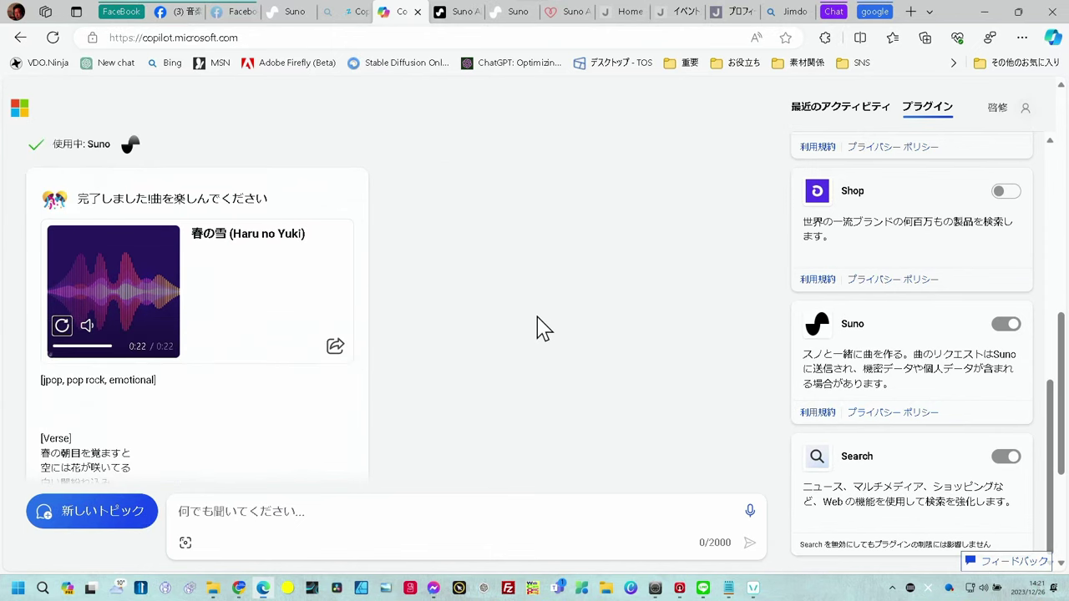
scroll(543, 329, "down", 2)
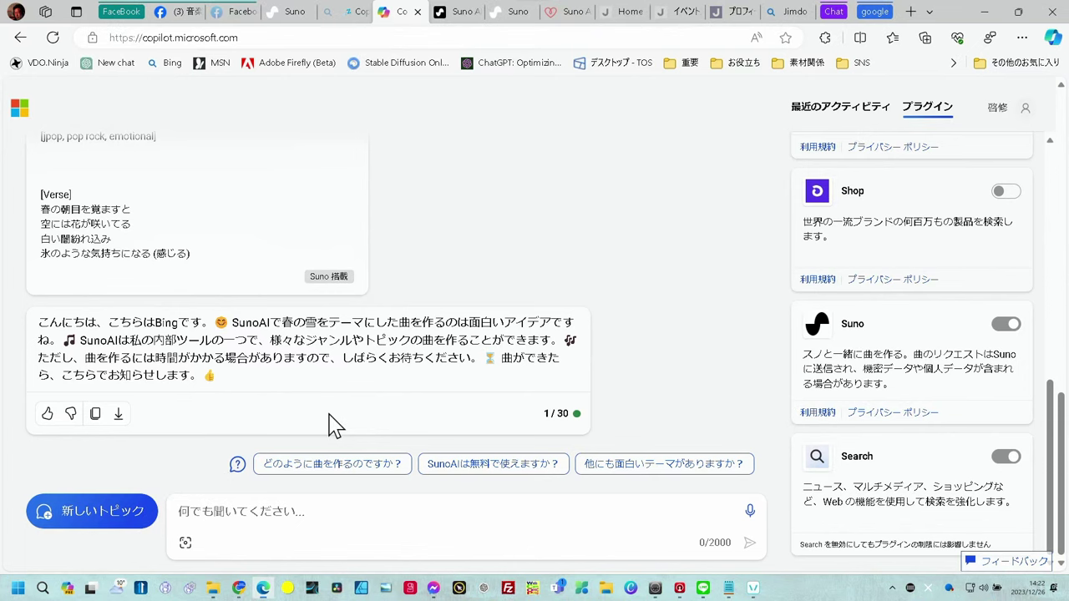
left_click(518, 15)
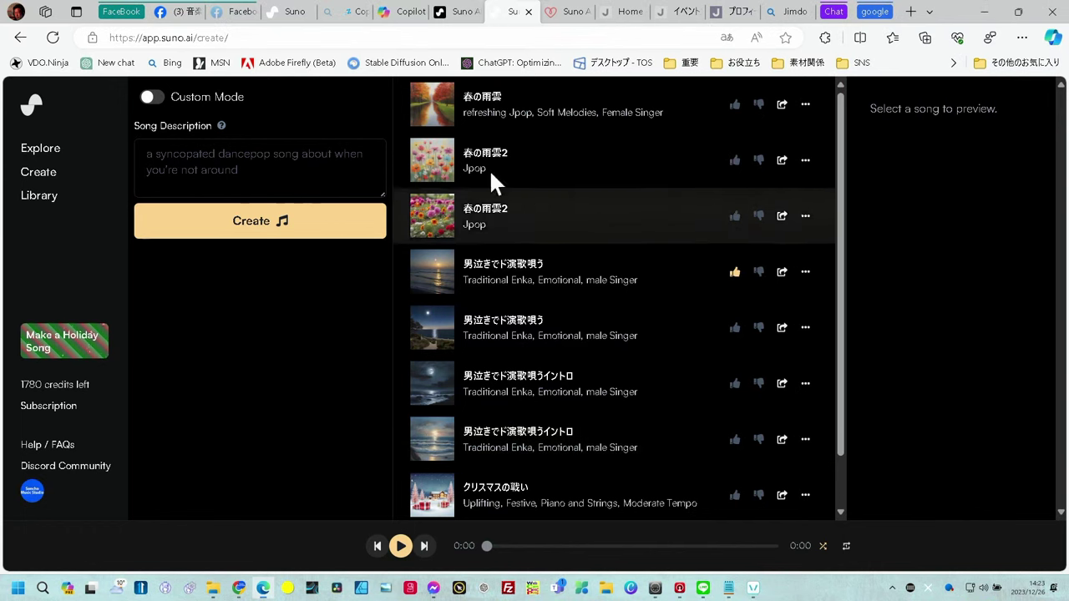
key("ctrl+shift+Tab")
key("ctrl+shift+Tab")
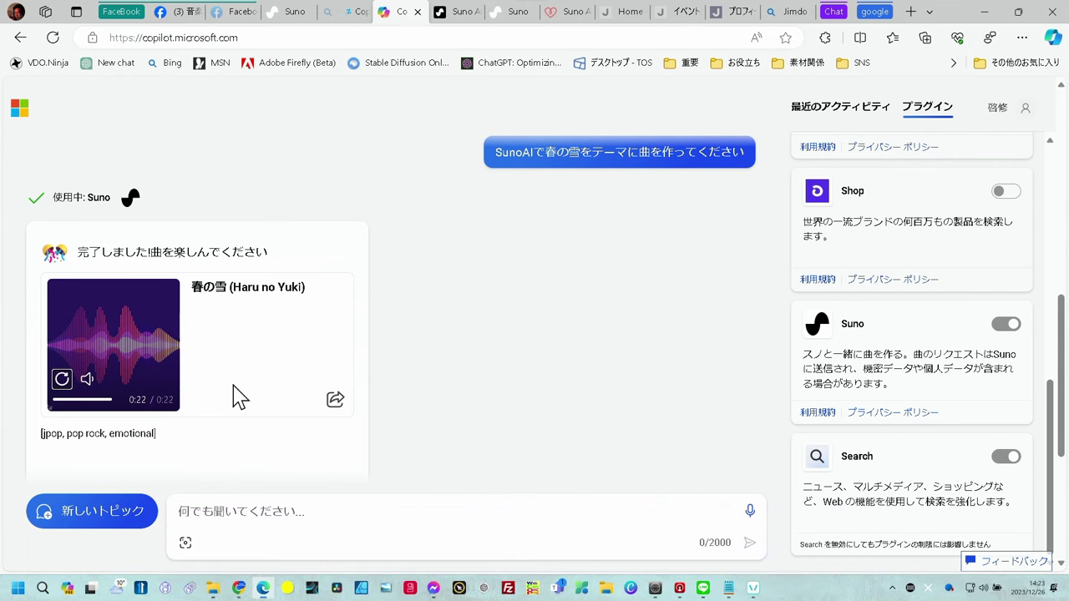
Step: Replay the 春の雪 track from the start and scroll down to its lyrics
left_click(60, 386)
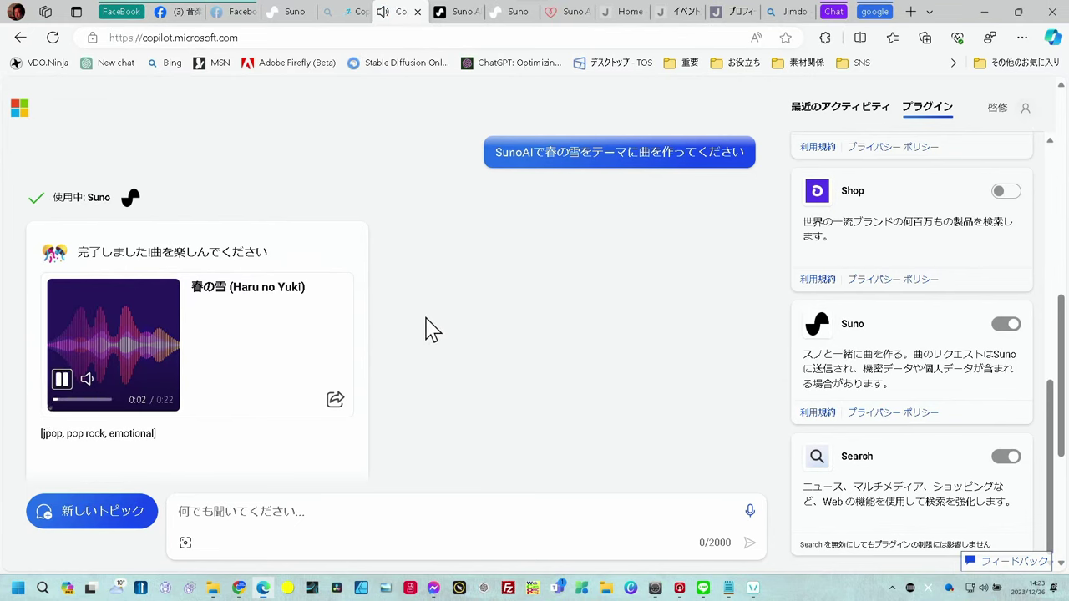
scroll(425, 329, "down", 1)
scroll(432, 329, "down", 1)
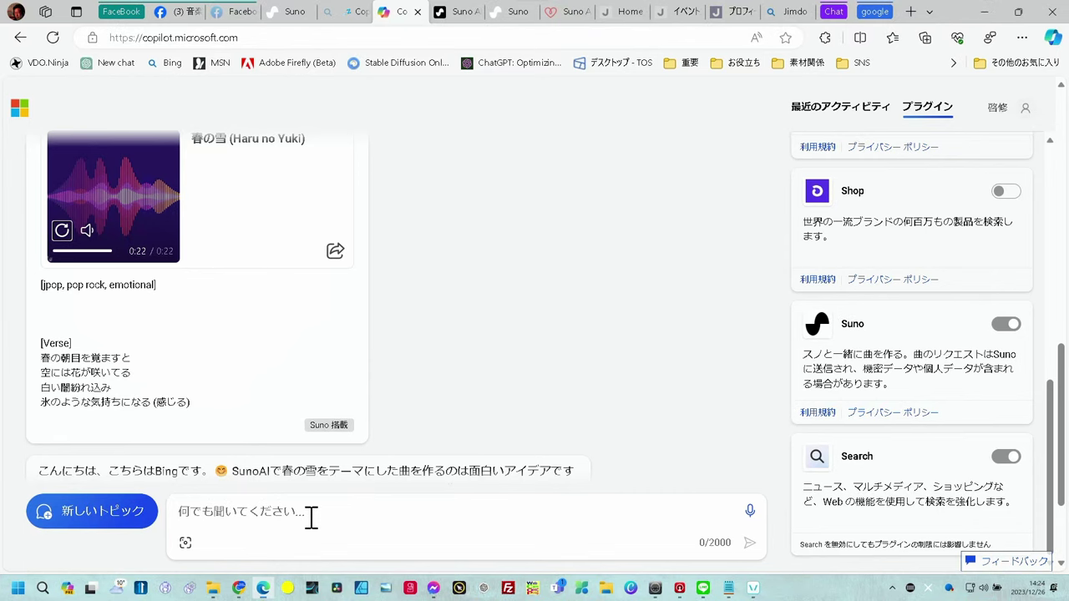
Step: Open a new topic and set the conversation style to より創造的に (Creative)
left_click(129, 513)
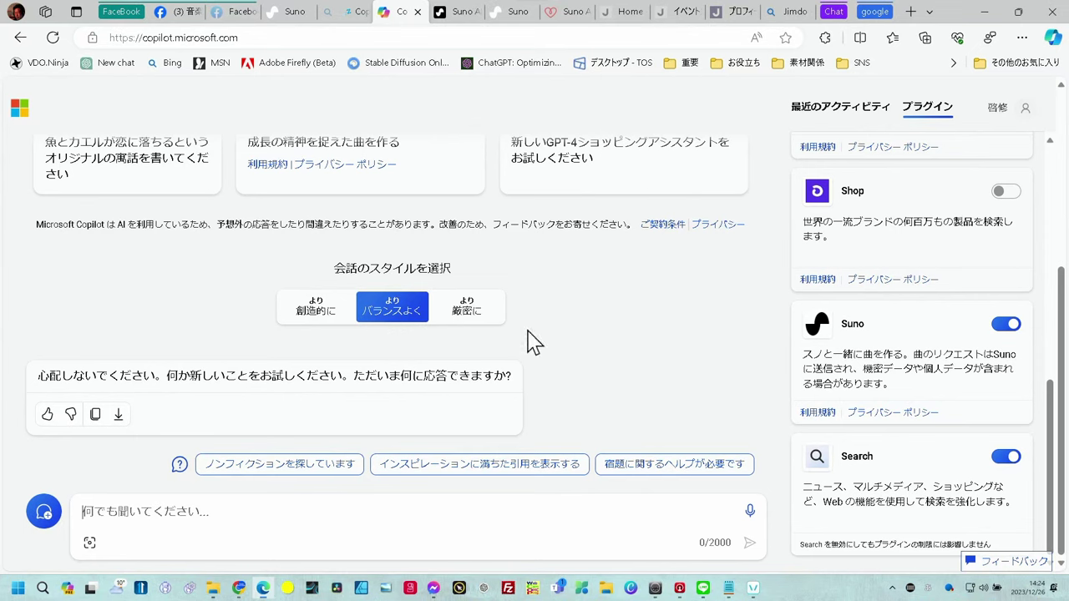
left_click(332, 324)
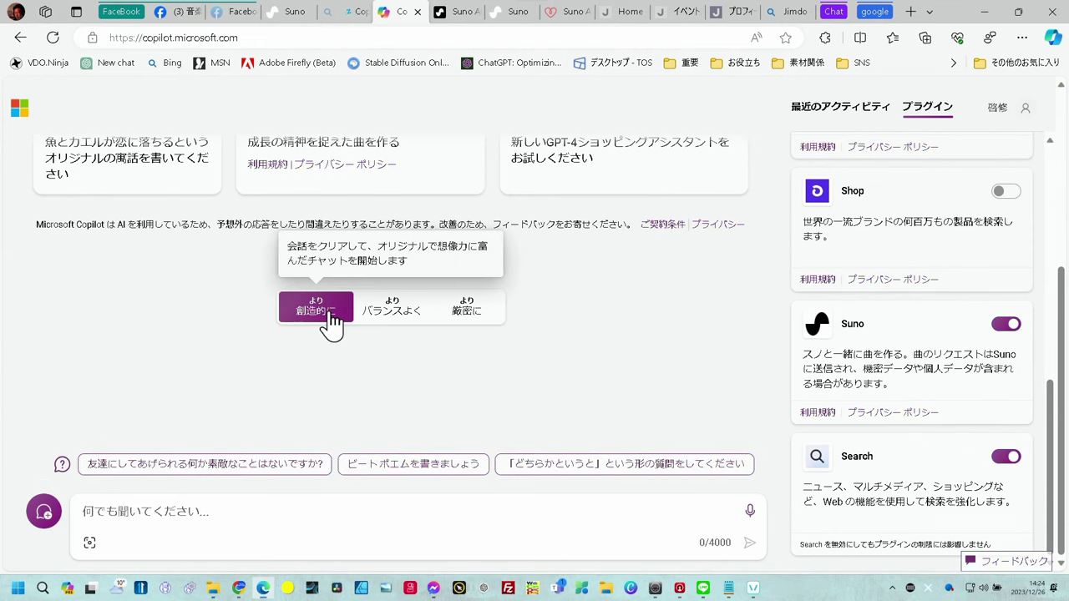
Step: Send 'Sunoで 春の雲をテーマに歌詞を書いてそしてJpopで女性ボーカルで歌ってください' to Copilot
left_click(231, 515)
type("Sunoで　春の雲をテーマに歌詞を書いてそしてJpopで女性ボーカルで歌ってください")
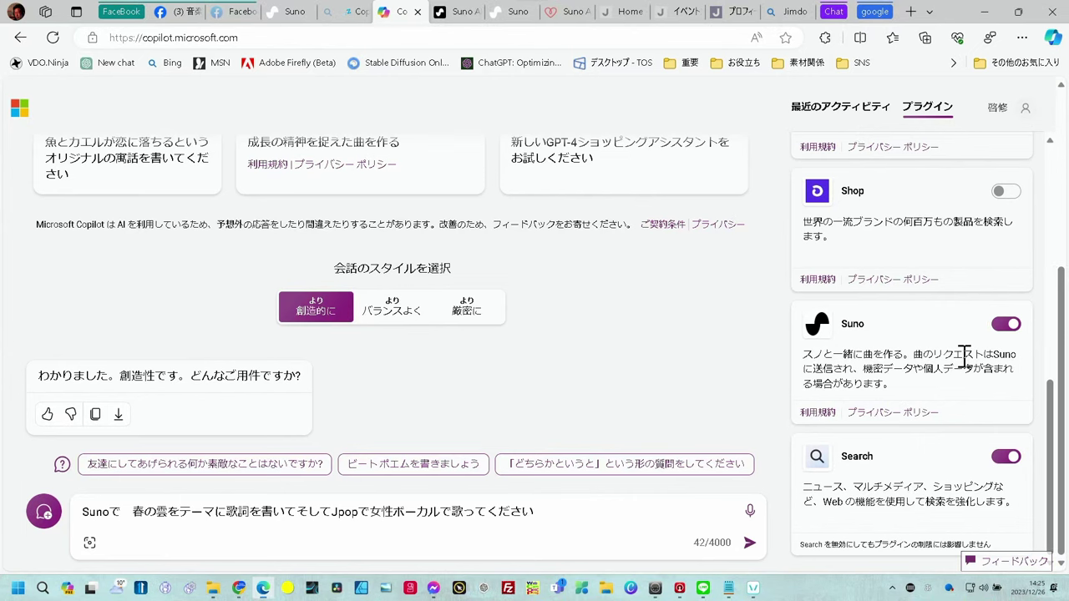
left_click(749, 543)
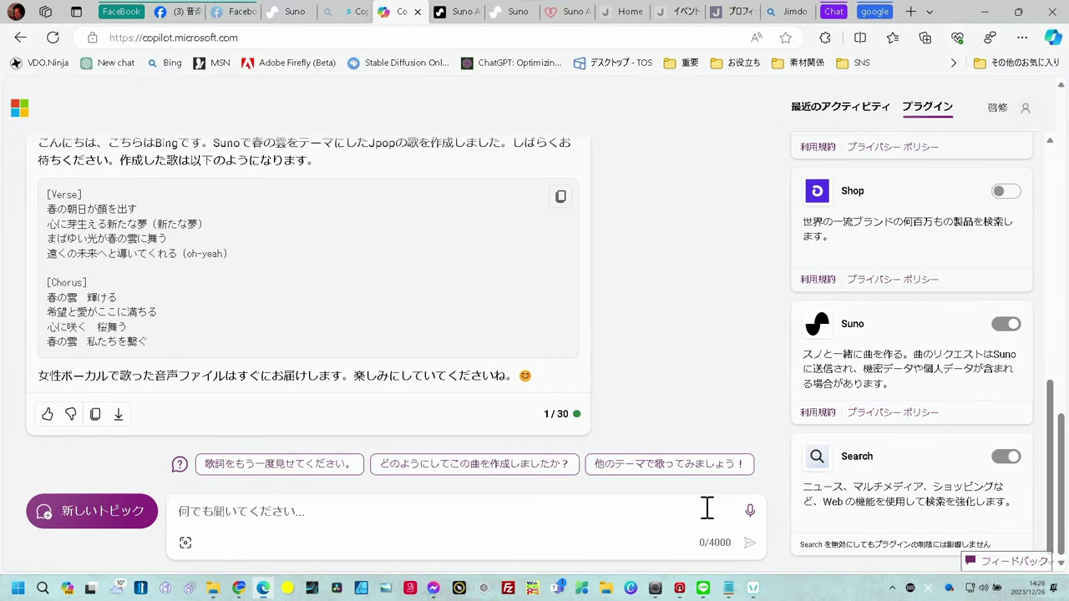
scroll(518, 301, "up", 2)
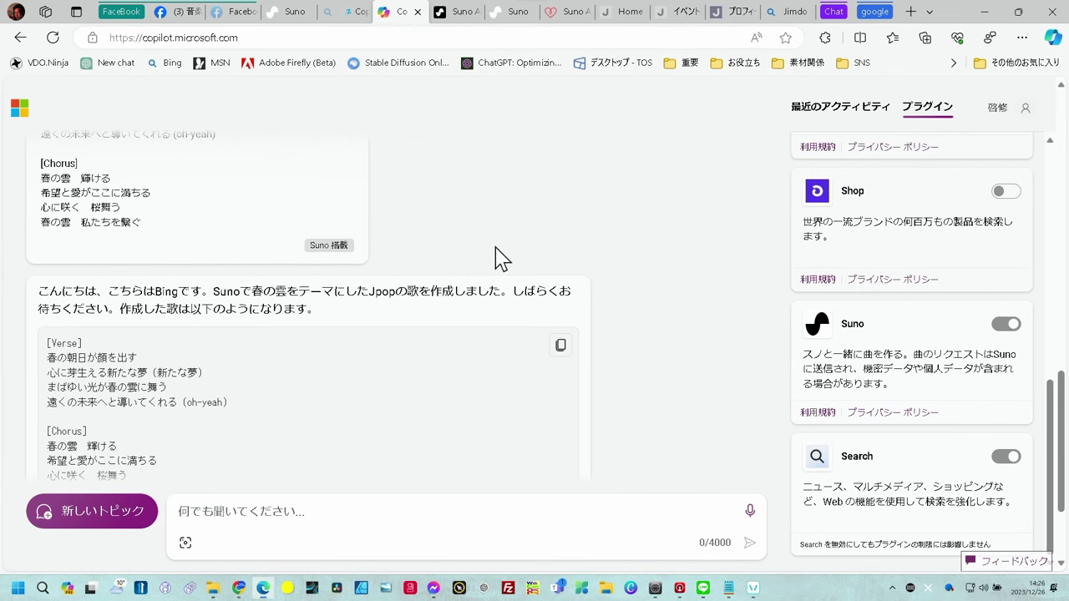
scroll(294, 356, "down", 1)
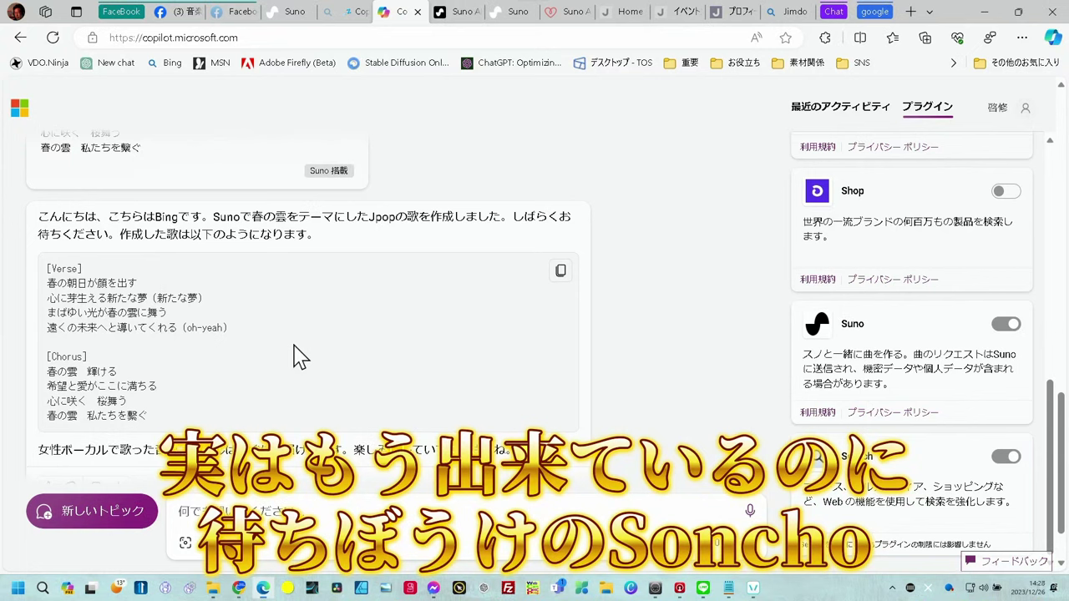
scroll(299, 356, "down", 2)
scroll(299, 356, "up", 2)
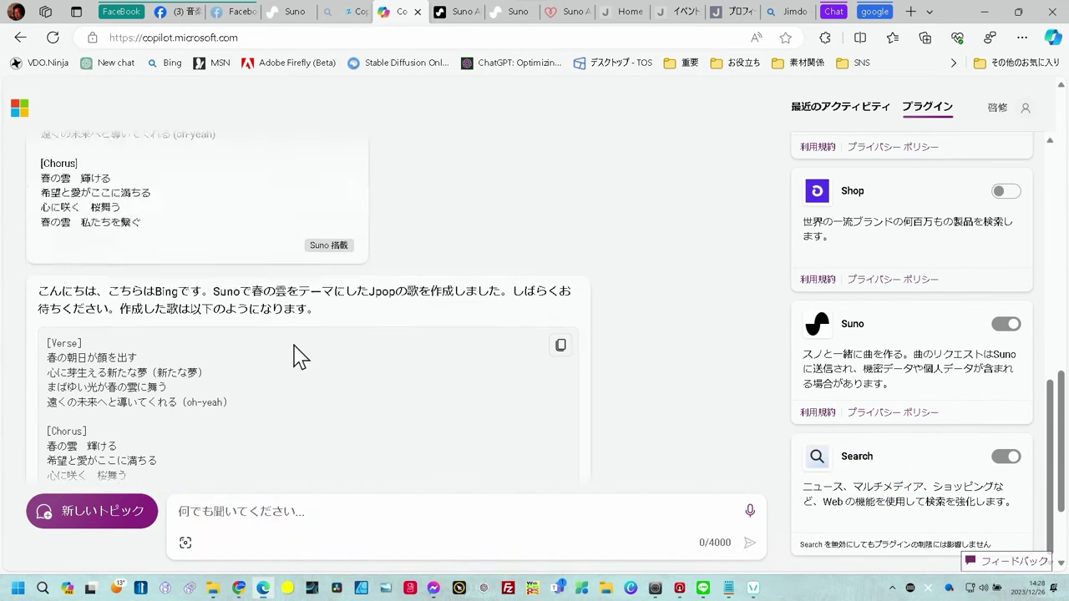
scroll(299, 356, "down", 2)
scroll(299, 356, "up", 3)
scroll(294, 344, "down", 2)
scroll(294, 344, "up", 2)
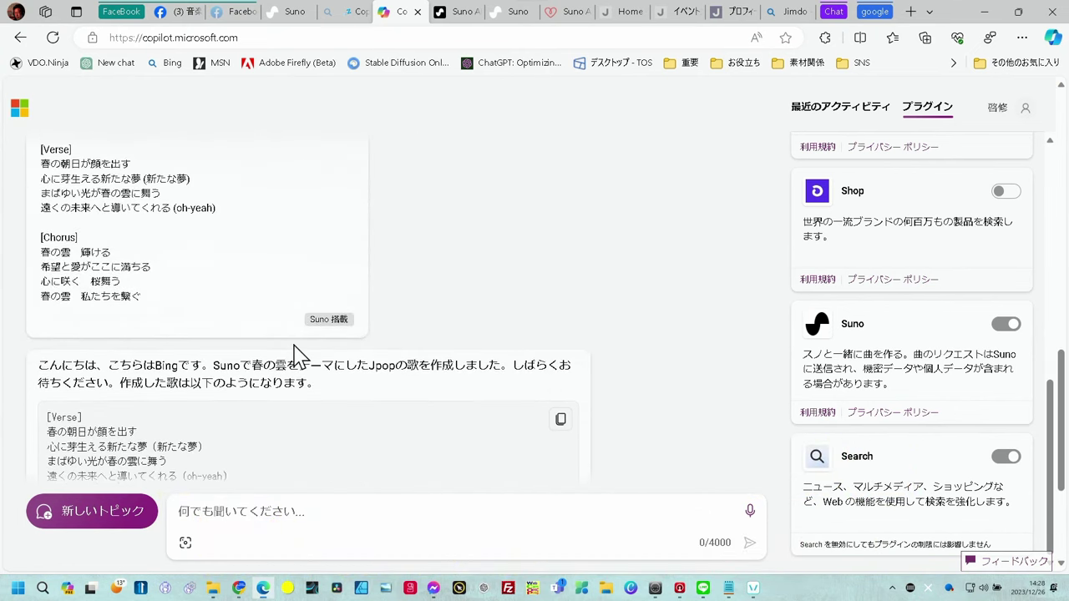
scroll(294, 344, "down", 2)
scroll(294, 344, "down", 1)
scroll(294, 344, "up", 2)
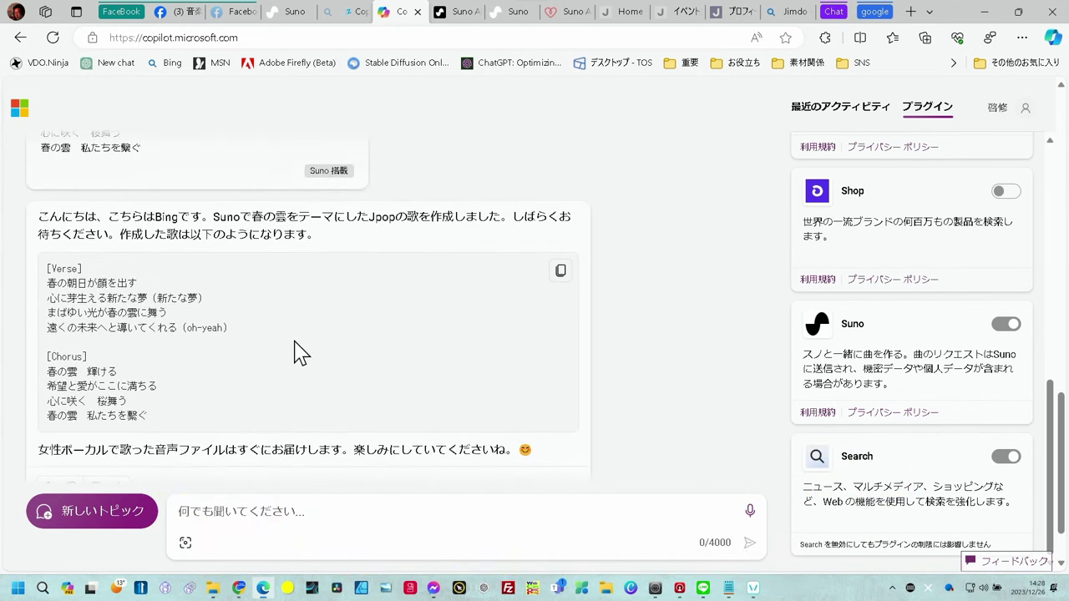
scroll(288, 345, "up", 2)
scroll(288, 350, "up", 1)
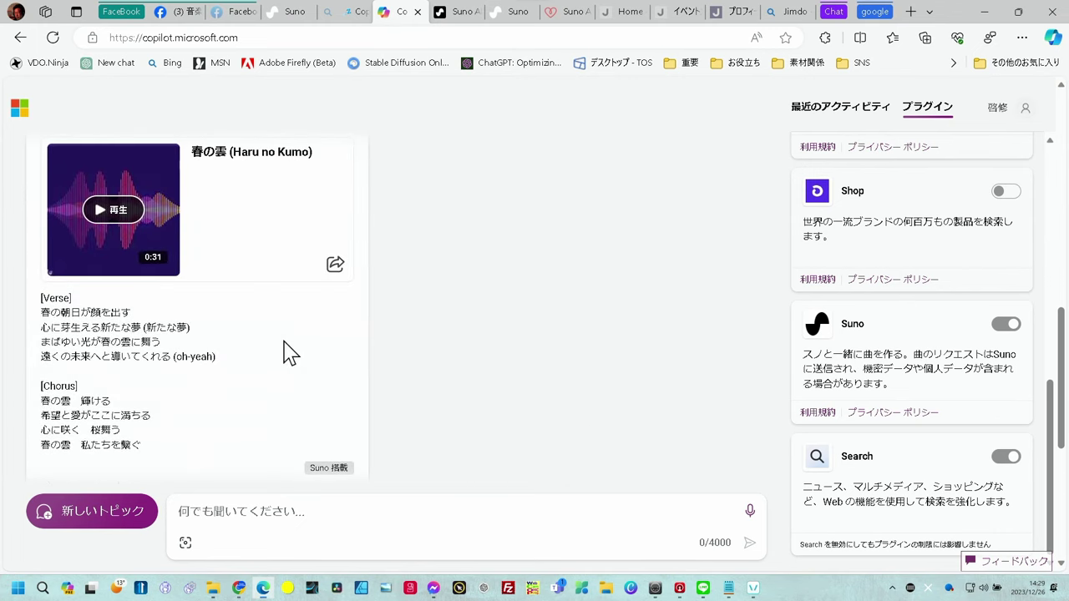
scroll(288, 351, "up", 1)
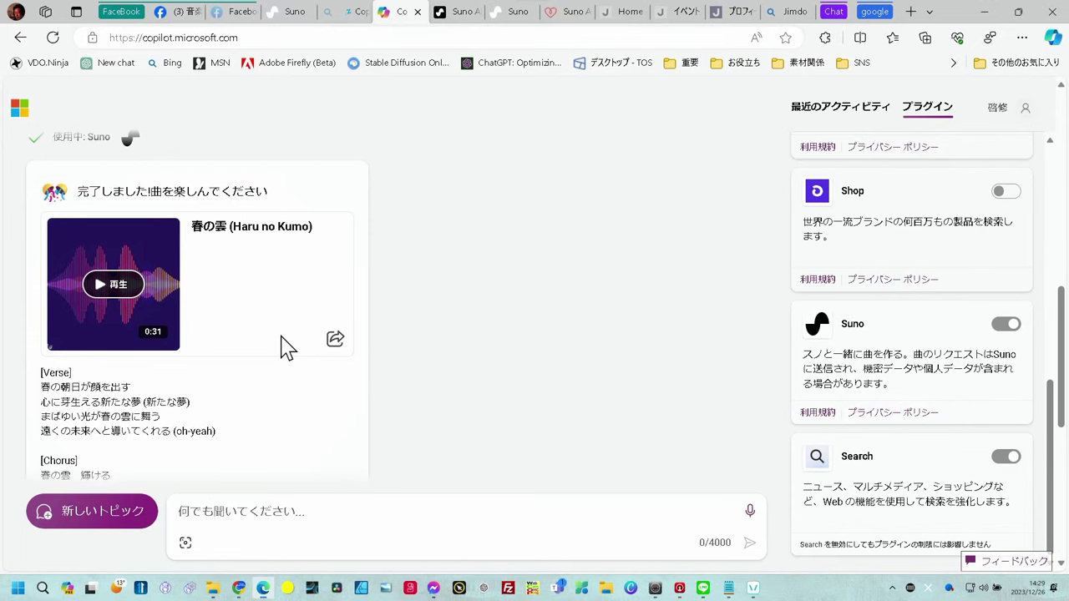
scroll(281, 371, "up", 2)
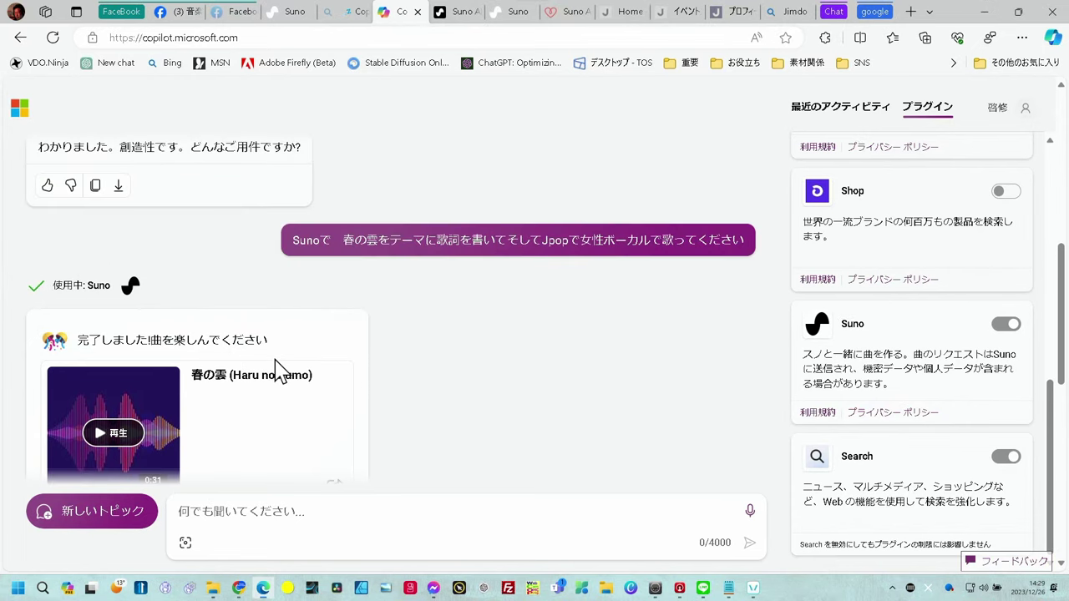
scroll(279, 369, "down", 2)
scroll(281, 371, "down", 1)
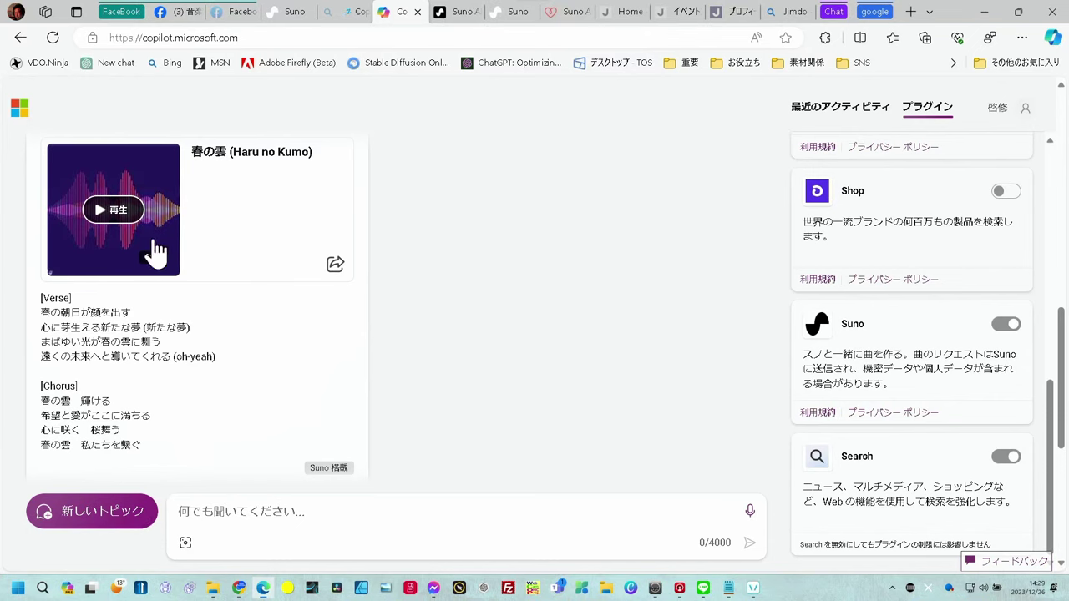
Step: Play the 0:32 春の雲 track on the Suno card until it ends
left_click(102, 219)
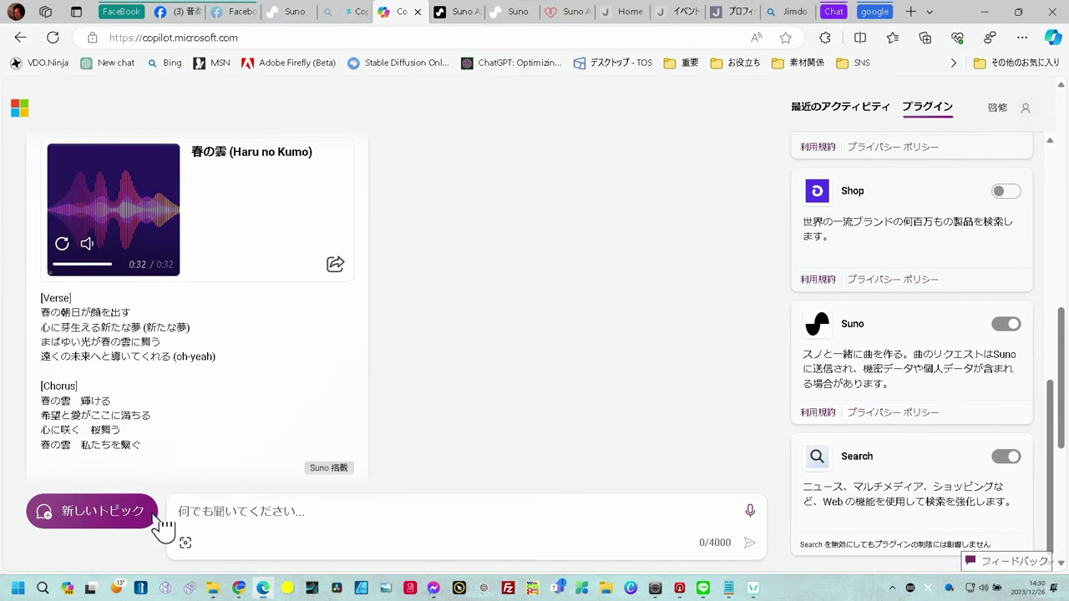
Step: Start a new より厳密に (Precise) chat and enter a Suno summer-surfing song request with 男性ボーカル
left_click(127, 526)
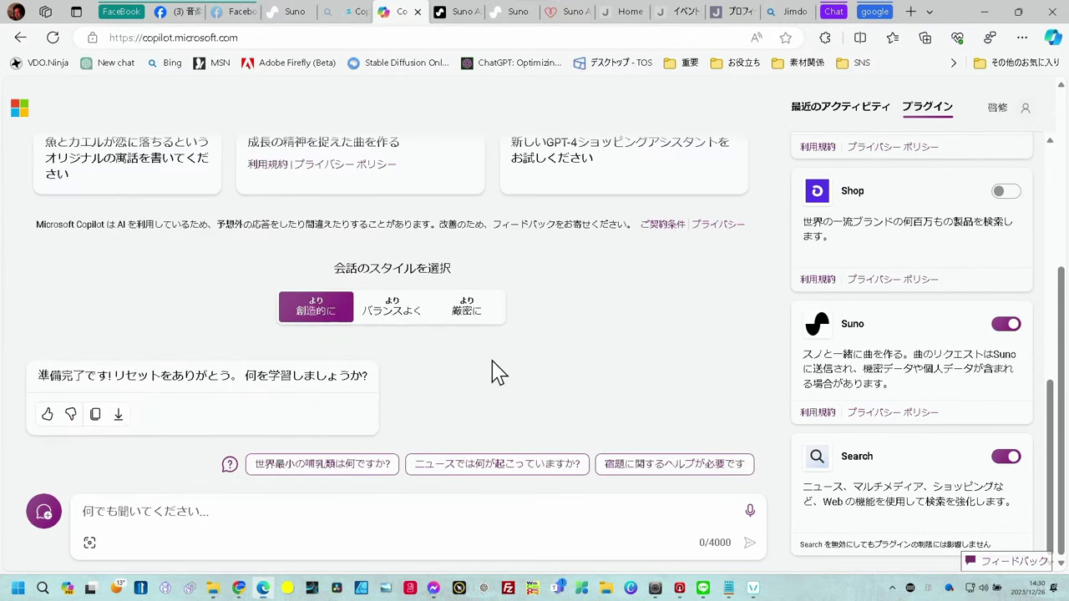
left_click(473, 318)
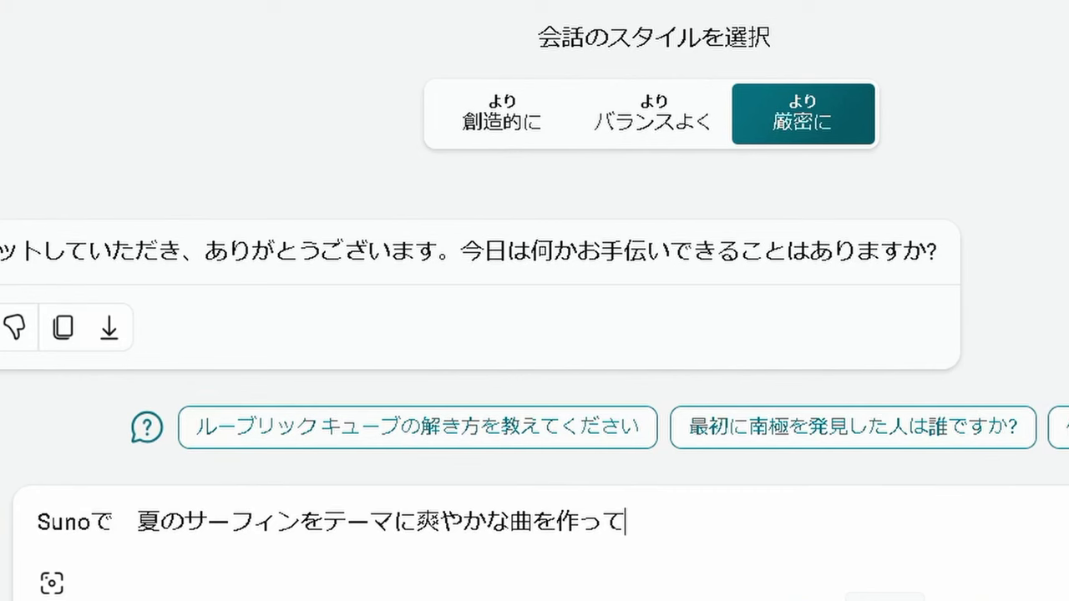
type("　だんせ")
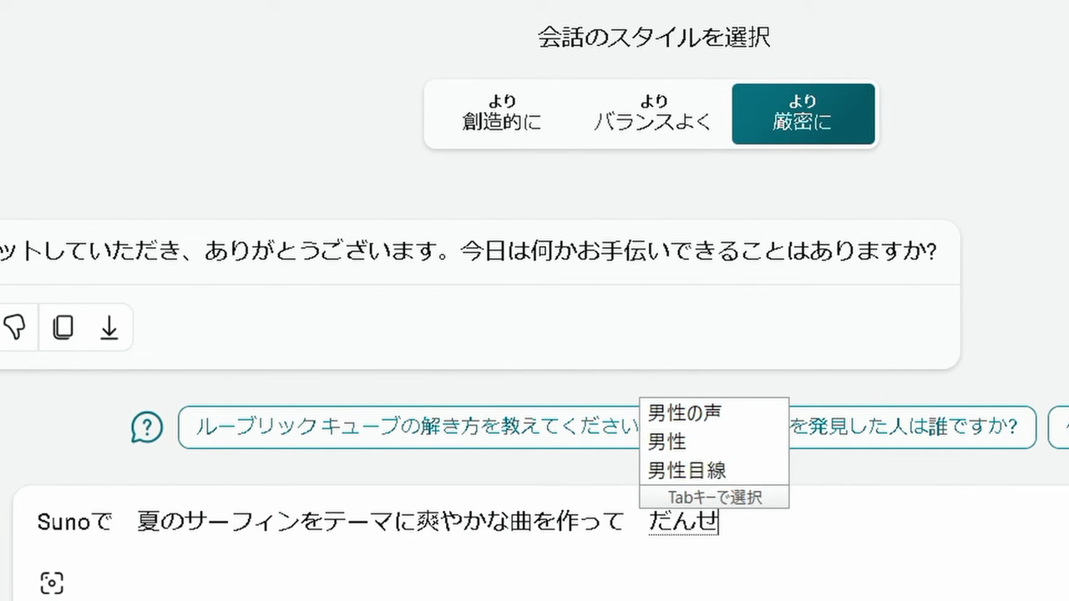
type("いbぼー")
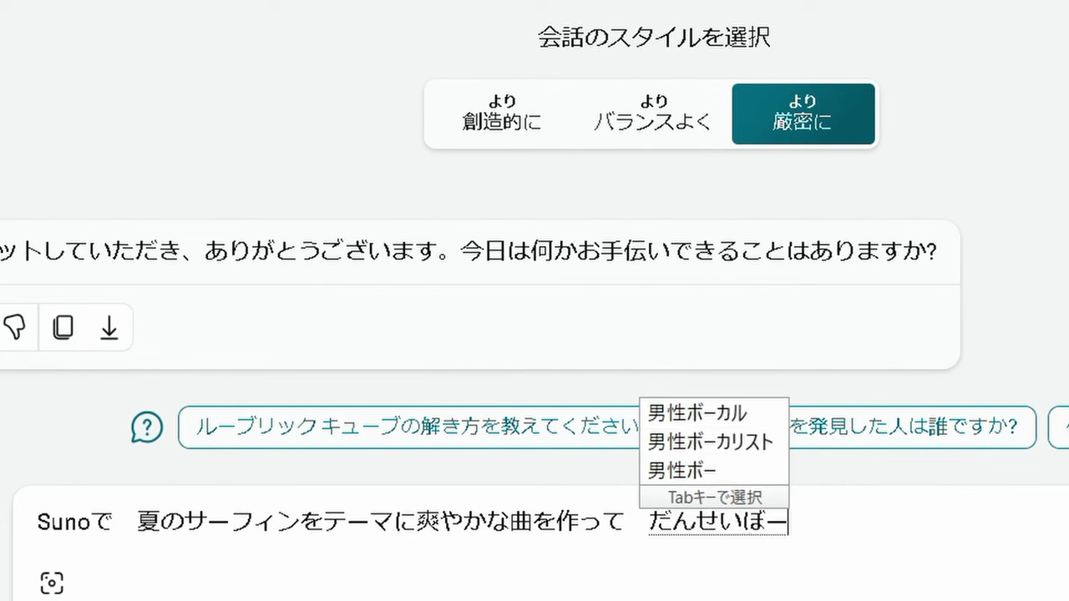
type("かる")
key("Tab")
key("Return")
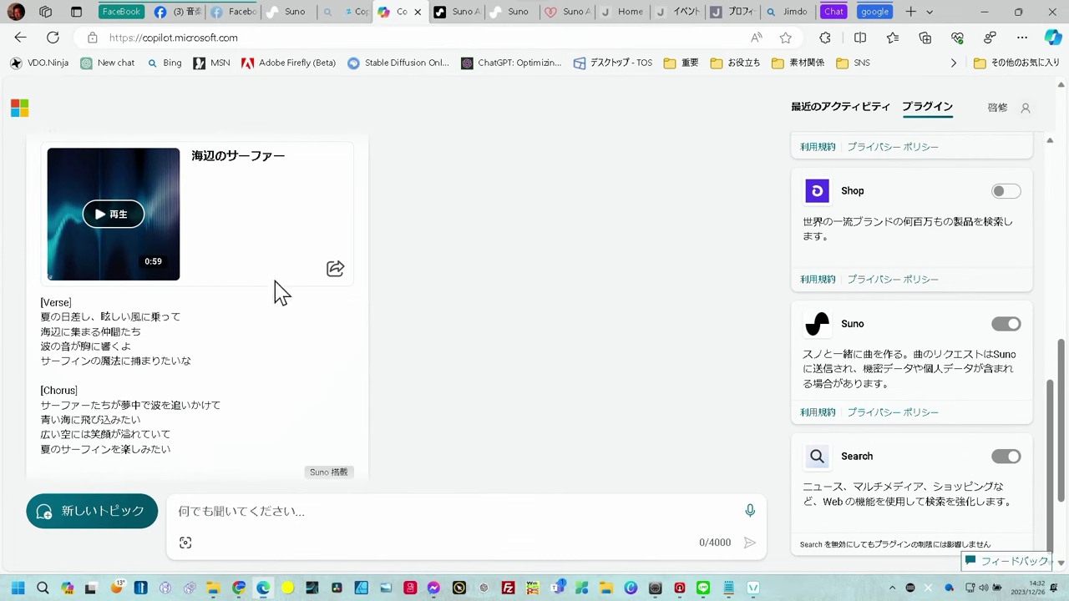
Step: Play the 1:00 海辺のサーファー track on its Suno card until it ends
left_click(115, 216)
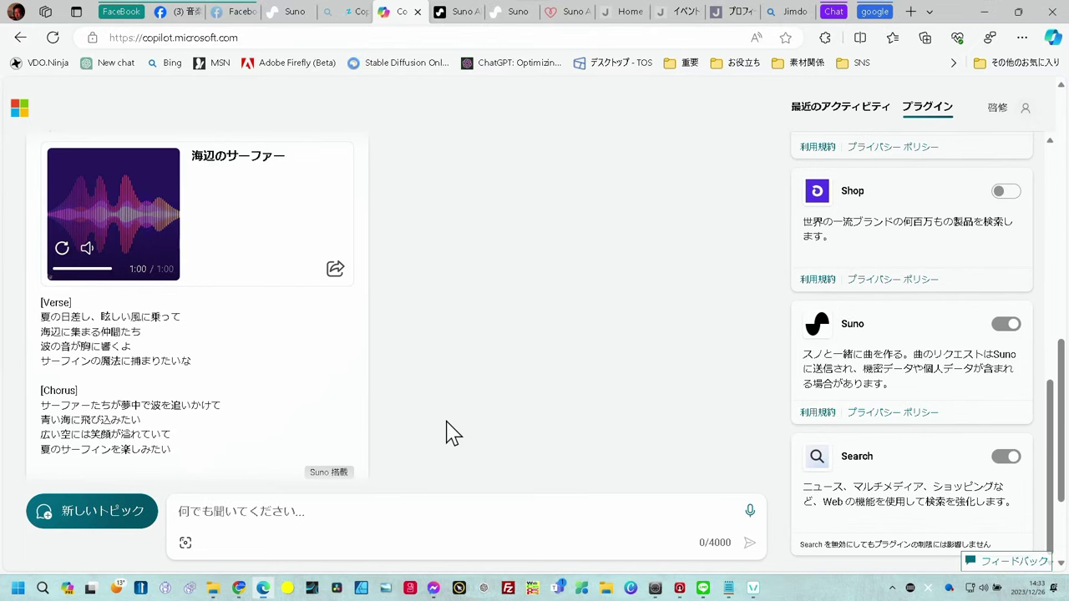
Step: Switch to the Suno tab and turn on Custom Mode on the Create page
left_click(516, 13)
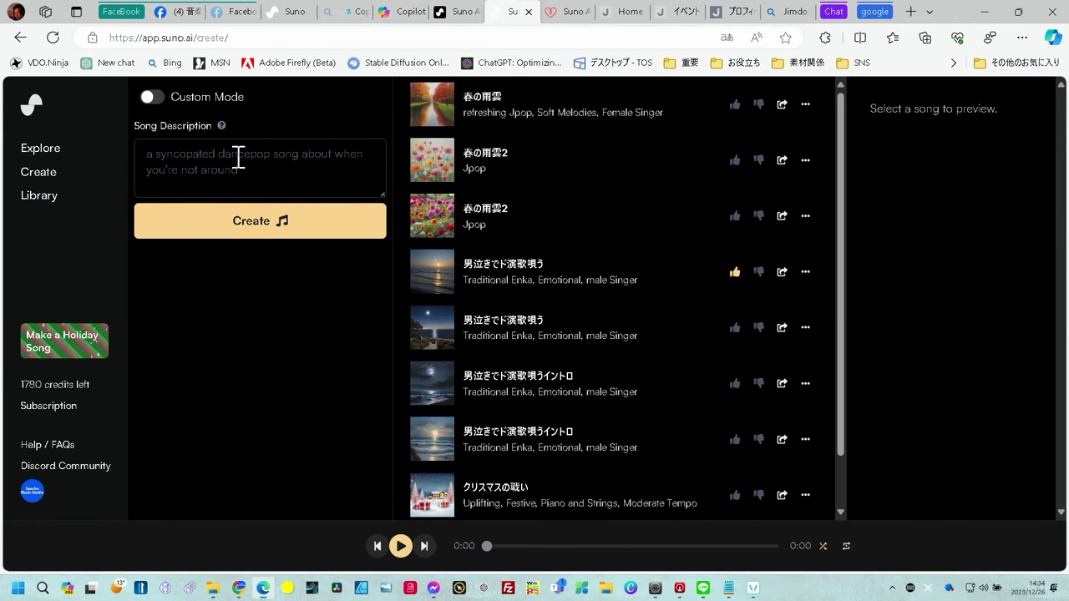
left_click(155, 99)
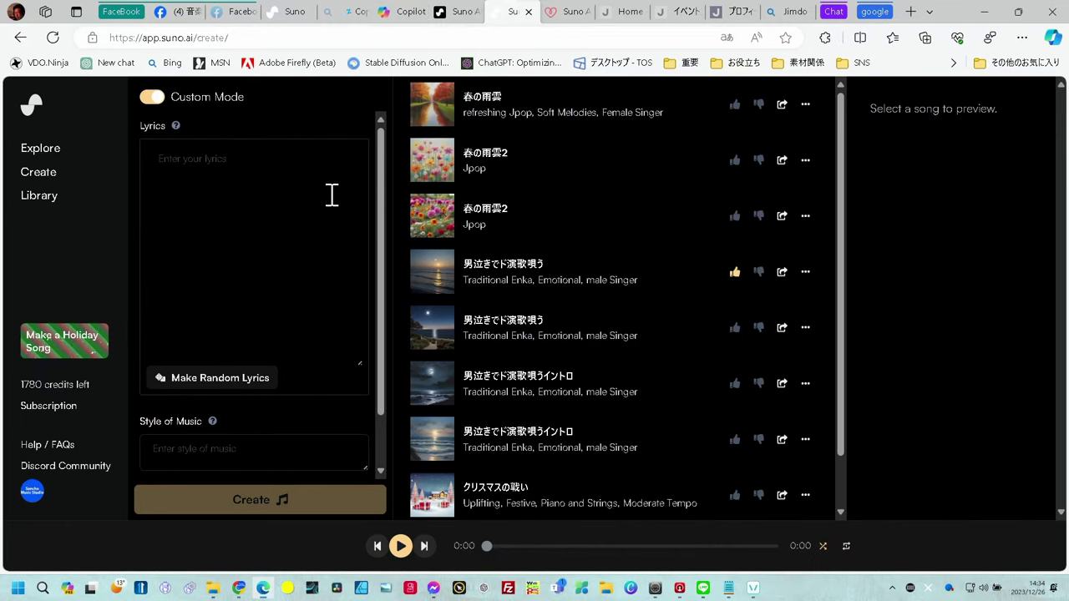
Step: Switch back to the Copilot tab and scroll up to the welcome header
left_click(401, 11)
scroll(465, 197, "up", 5)
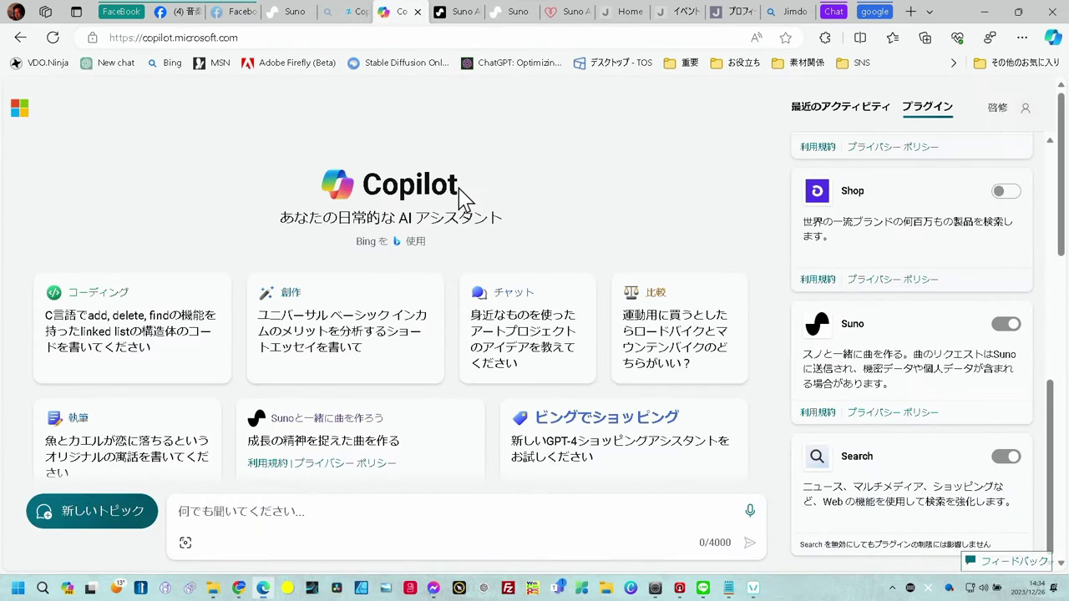